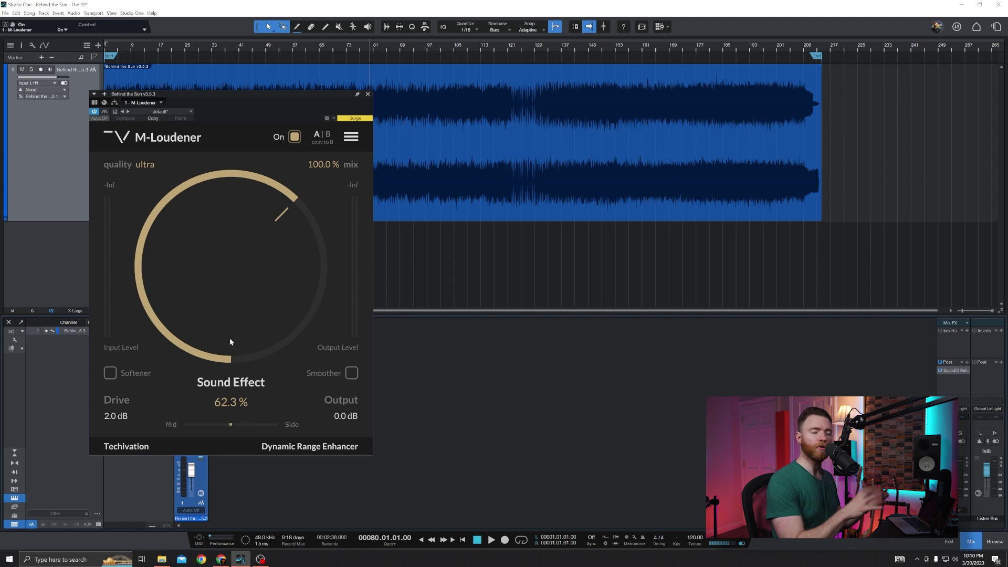
Lower M-Loudener's Sound Effect to 0%, raise it to 46.3%, and select ultra quality.
drag(231, 308, 222, 534)
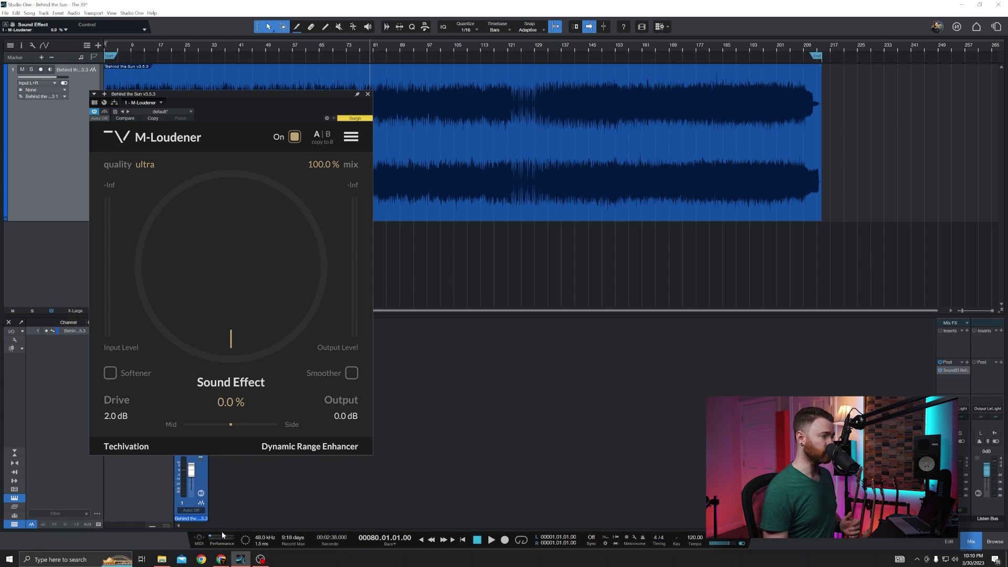
drag(213, 437, 223, 322)
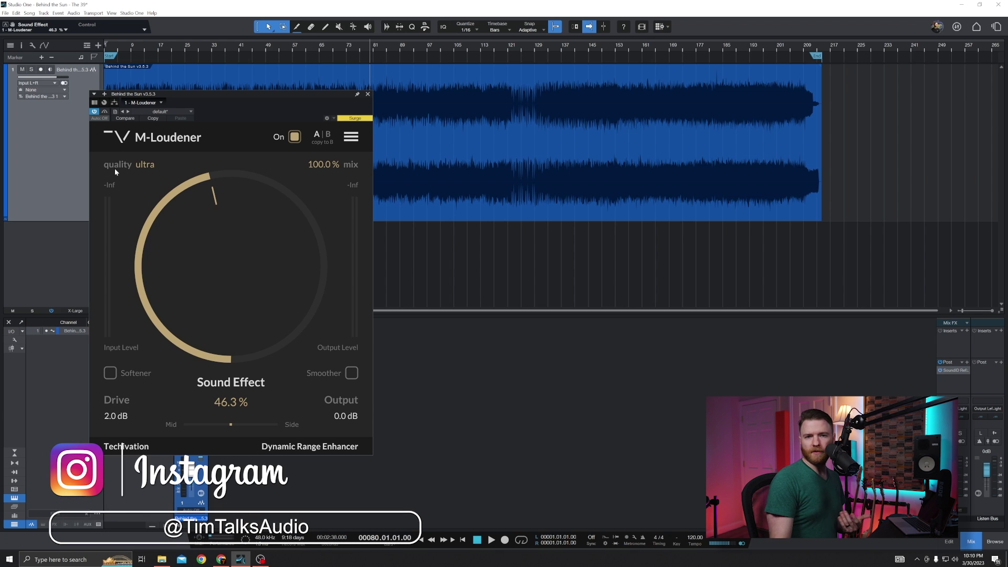
click(142, 165)
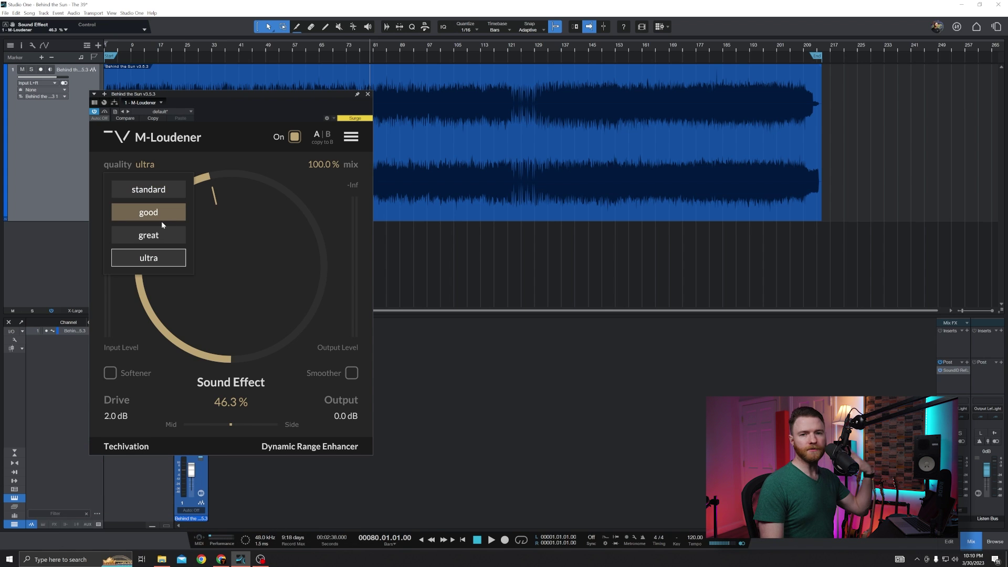
click(162, 257)
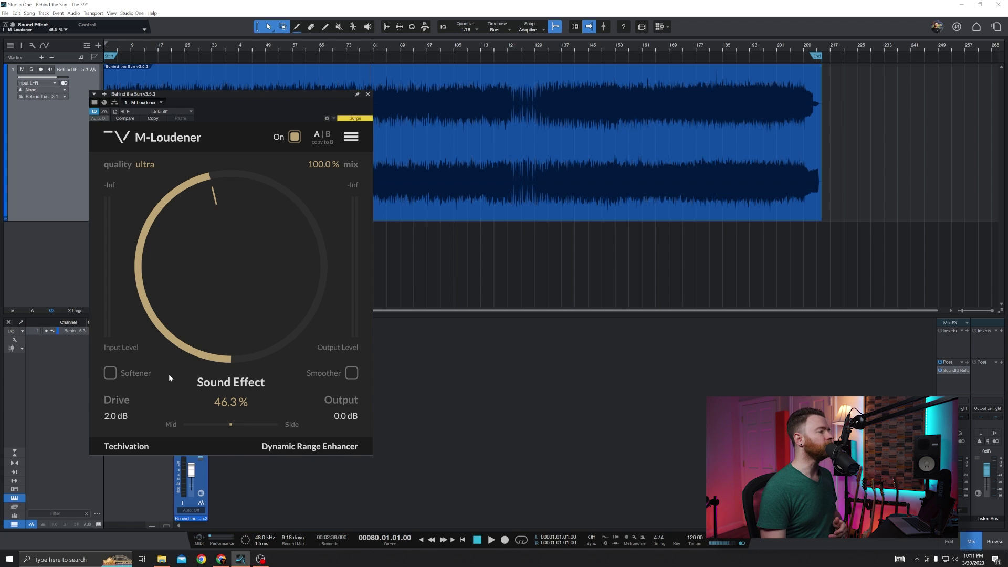
Enable M-Loudener's Softener and Smoother options, and switch both back off.
click(120, 374)
click(348, 373)
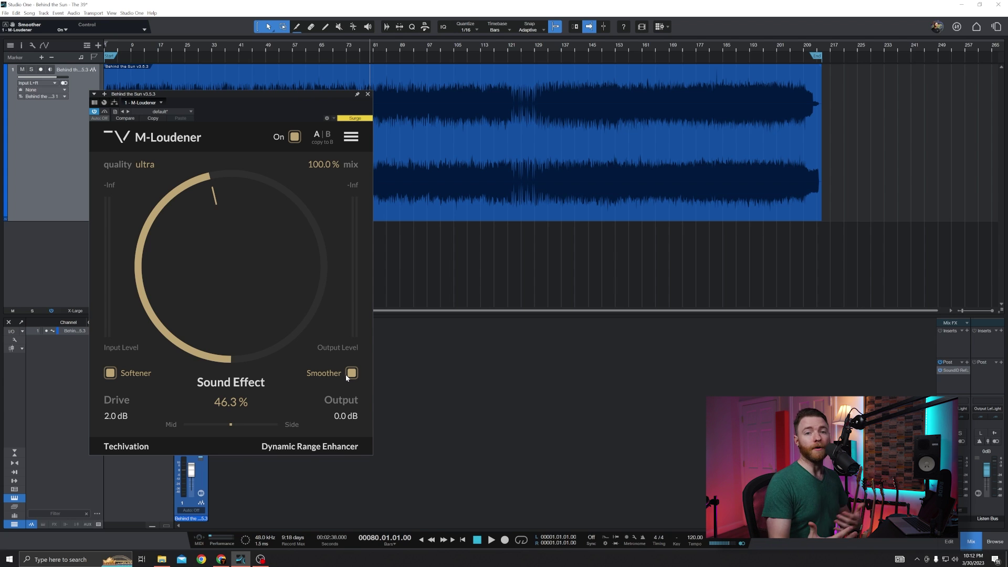
click(350, 373)
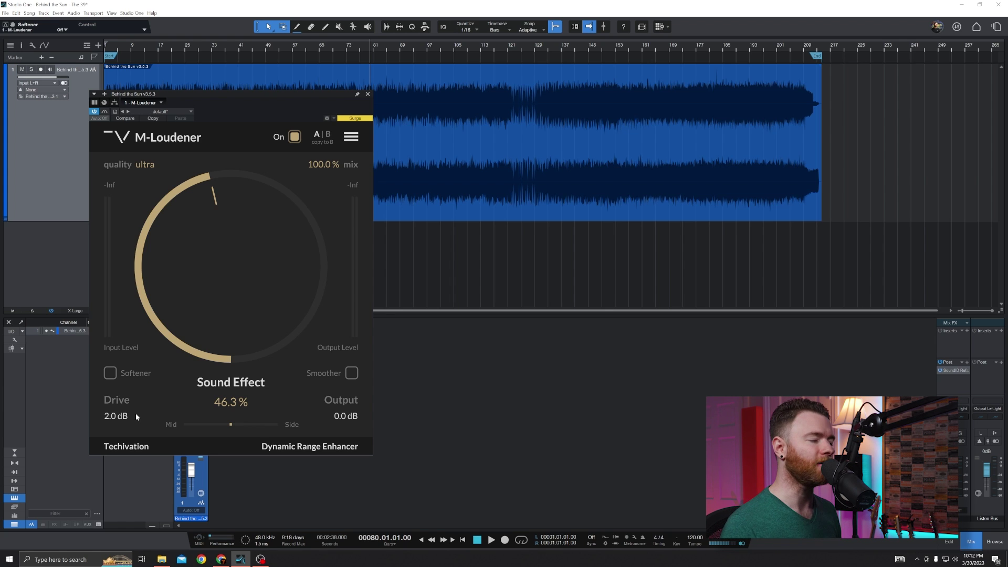
Try an output level of -2.9 dB and reset the output to 0 dB.
drag(344, 420, 347, 430)
double_click(345, 417)
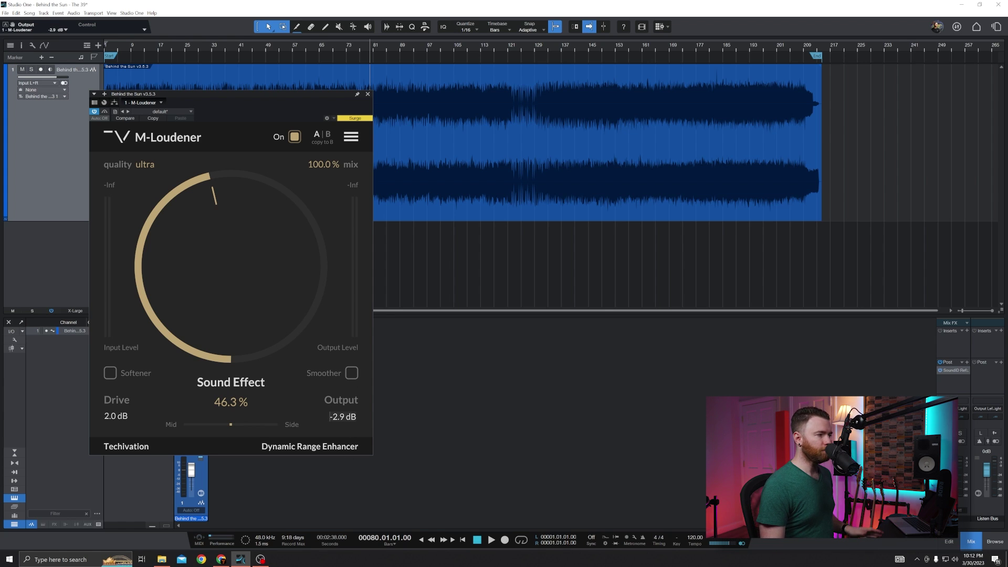
text(0)
key(Return)
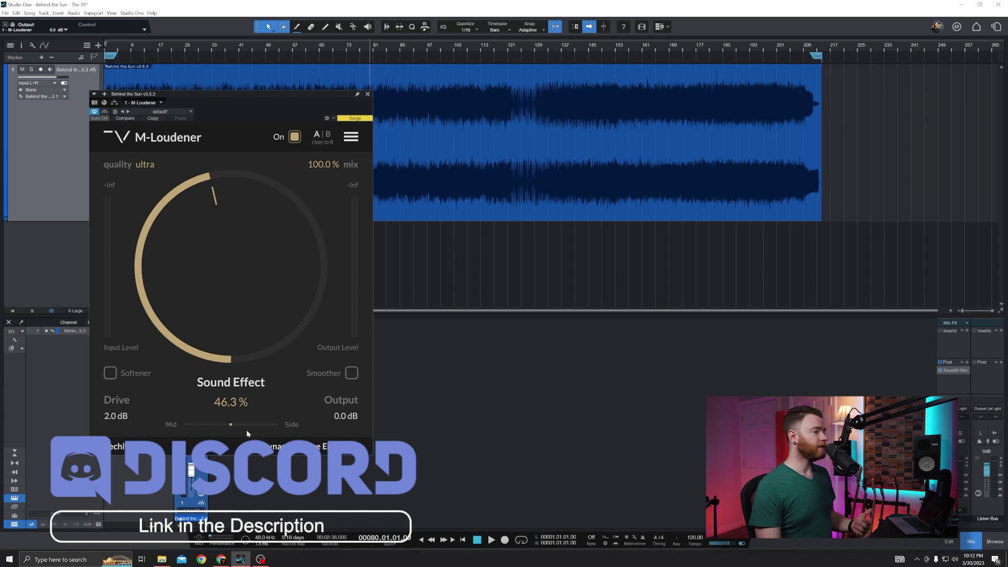
Try shifting the Mid/Side balance toward Mid by about 0.20, and reset it to the centre.
drag(231, 424, 218, 427)
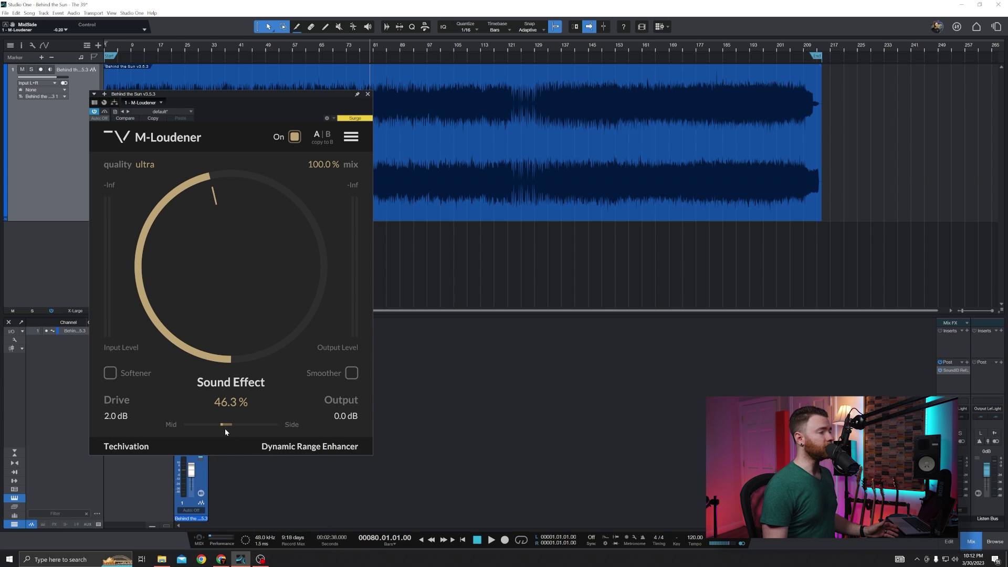
click(228, 426)
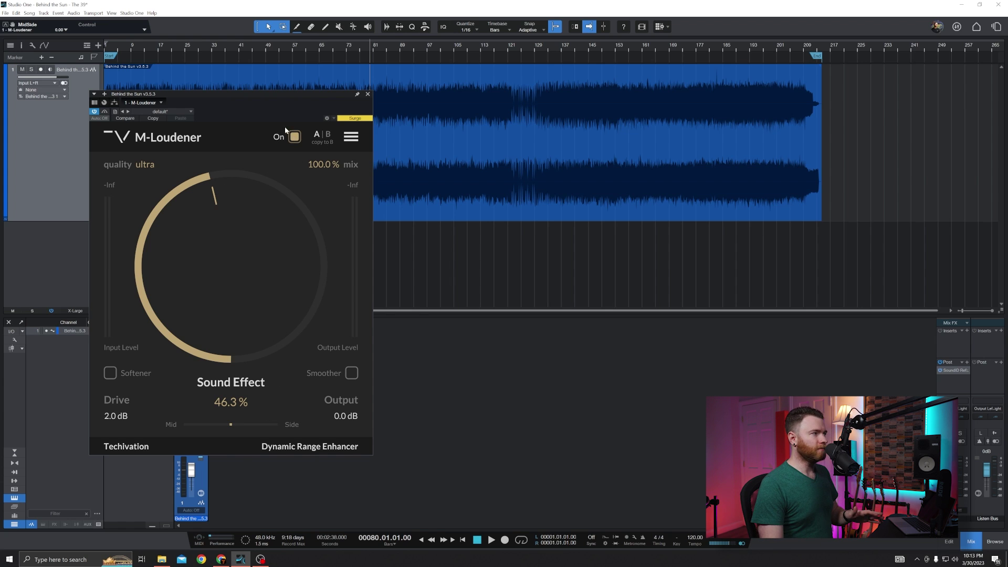
Review M-Loudener's preset, GUI scale and support options, and dismiss them without choosing any.
click(351, 137)
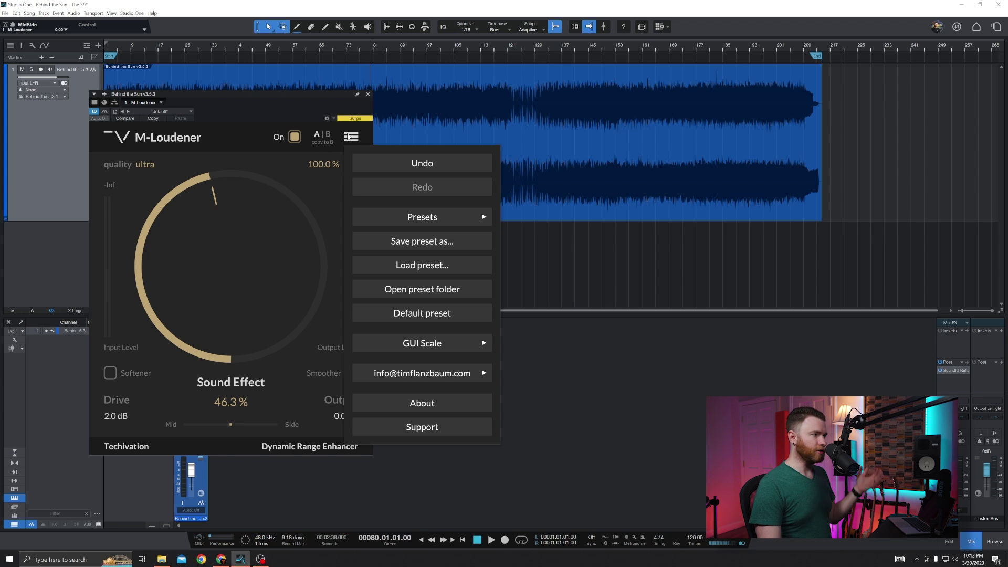
click(348, 136)
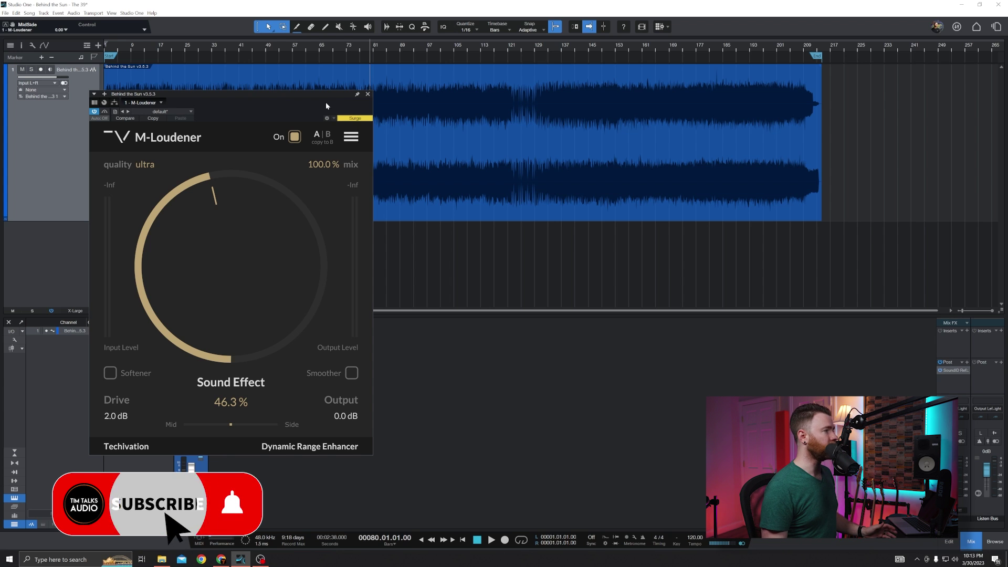
Reset M-Loudener's Sound Effect to 0% and its Drive to 0.0 dB.
scroll(220, 247, down, 2)
double_click(220, 248)
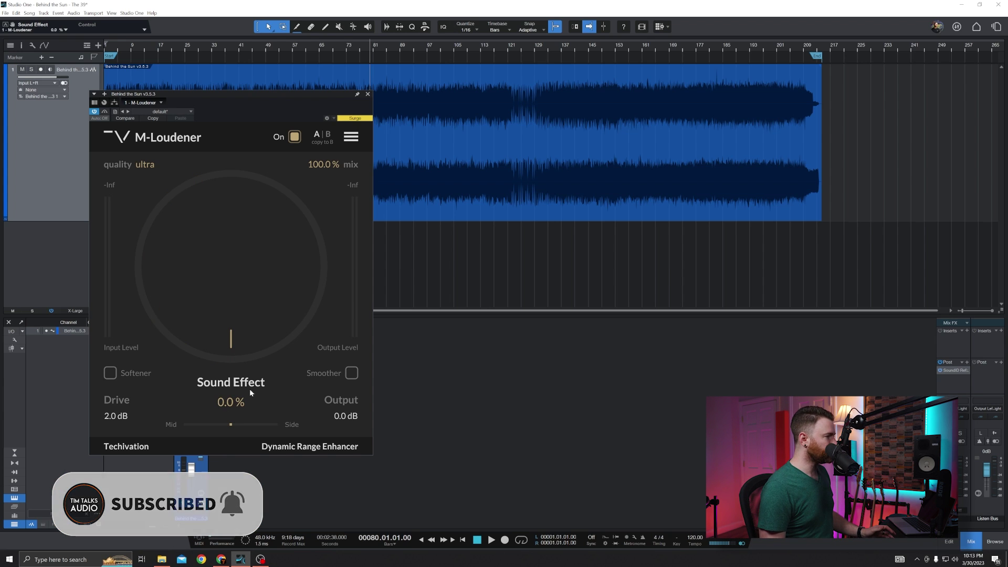
click(168, 111)
click(168, 120)
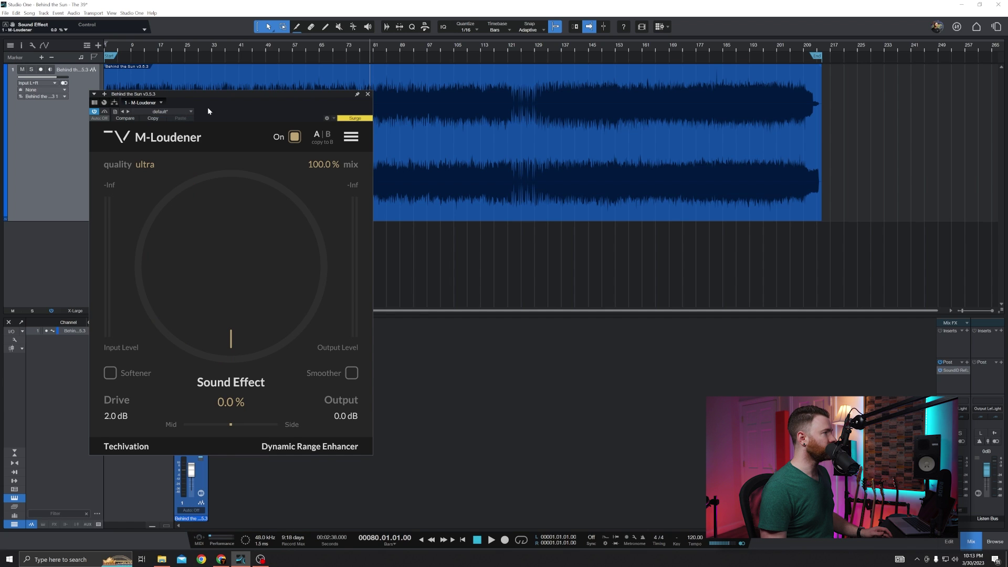
drag(231, 226, 234, 345)
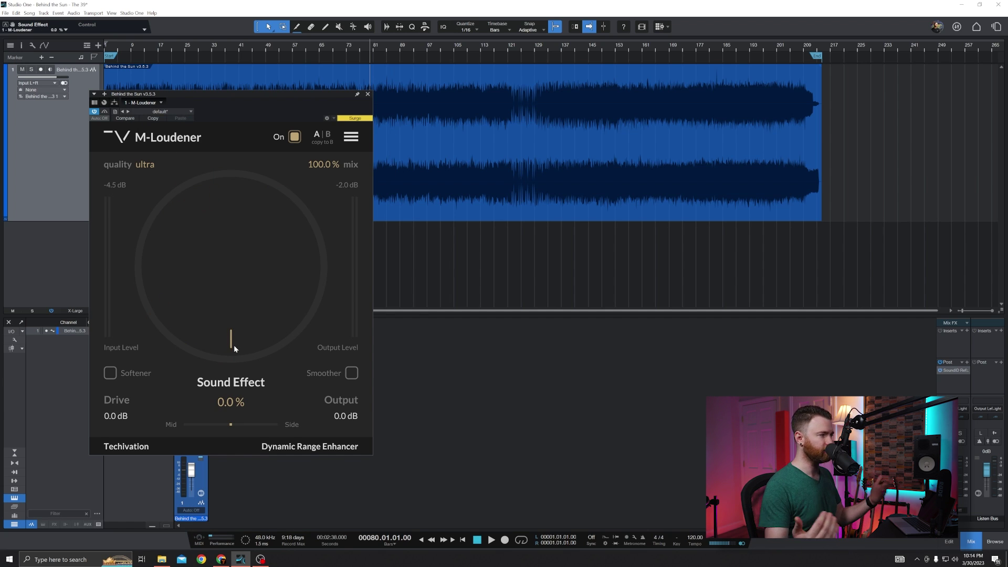
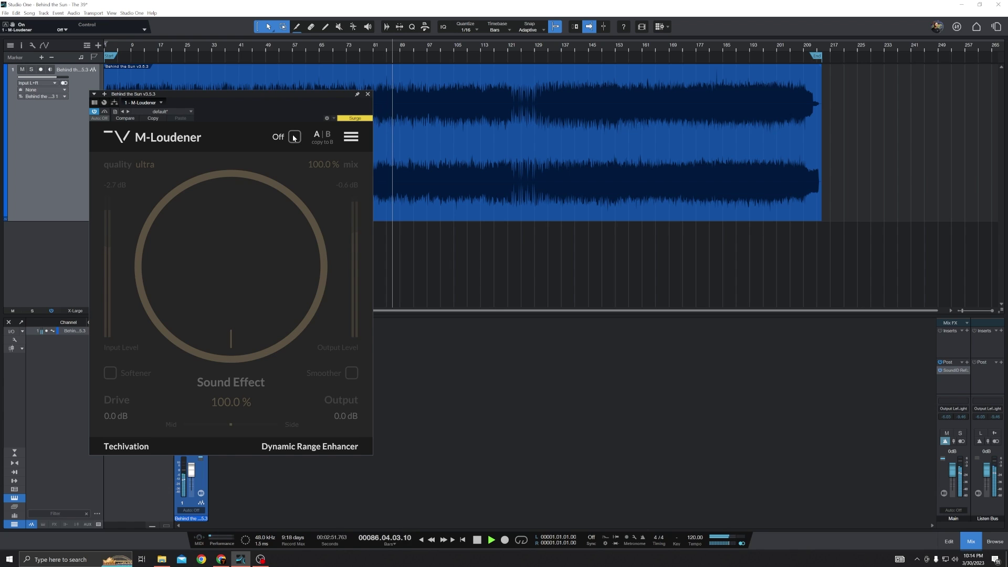
Turn M-Loudener on, set its Sound Effect to 44.8%, and compare the playback with the plug-in bypassed and active.
click(293, 137)
drag(279, 169, 227, 266)
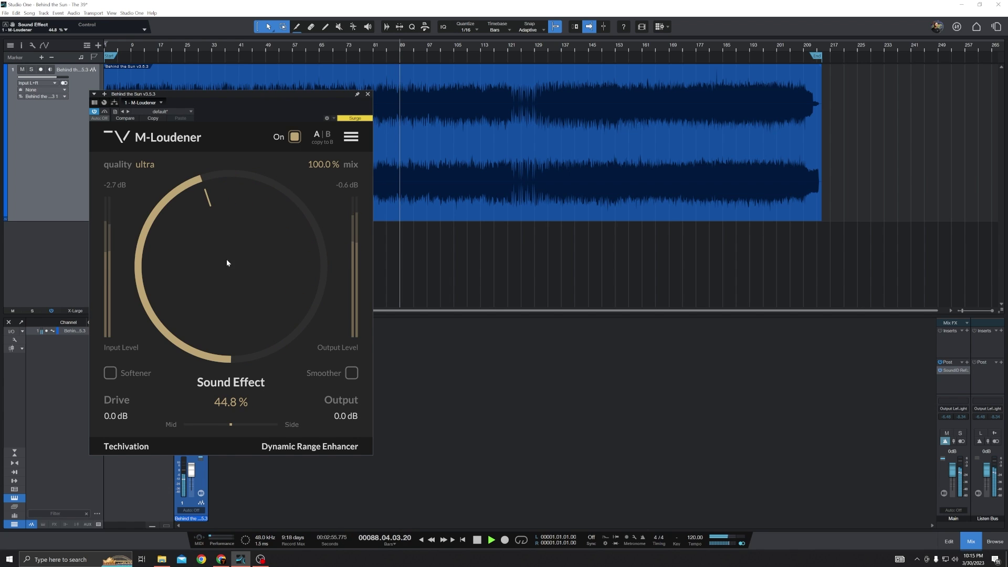
click(293, 138)
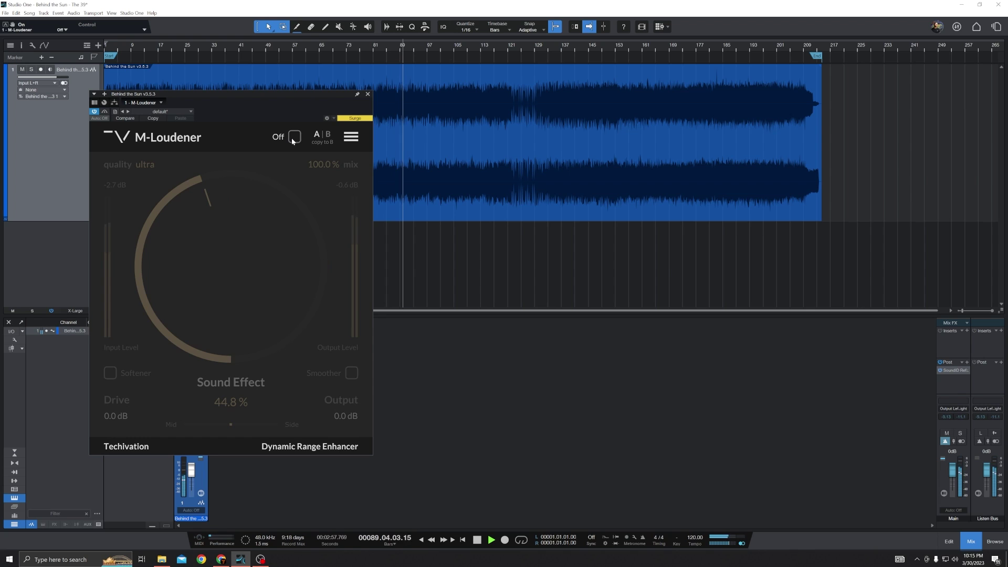
click(294, 138)
Audition the Softener and the Smoother one at a time during playback, switching each back off.
click(134, 374)
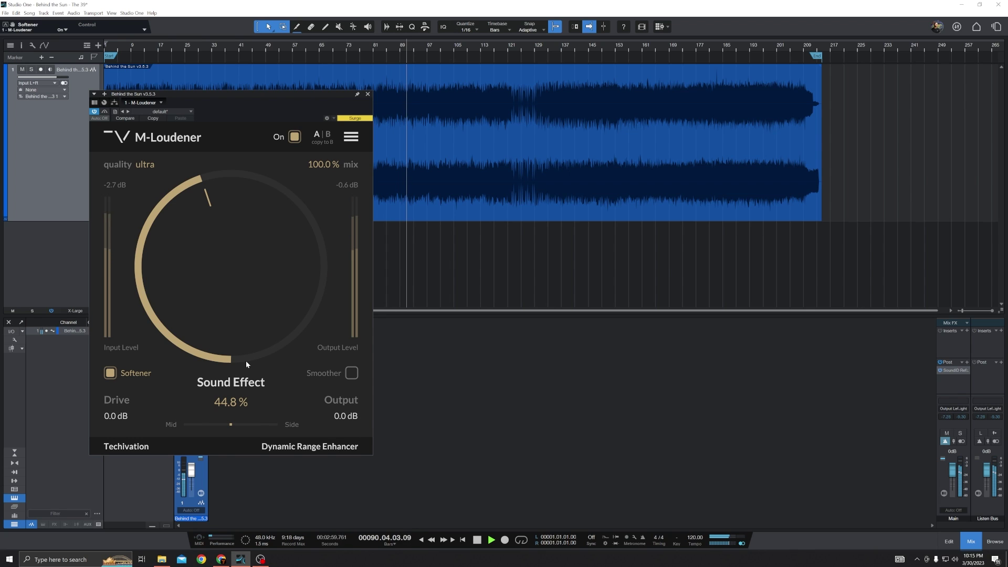
click(143, 373)
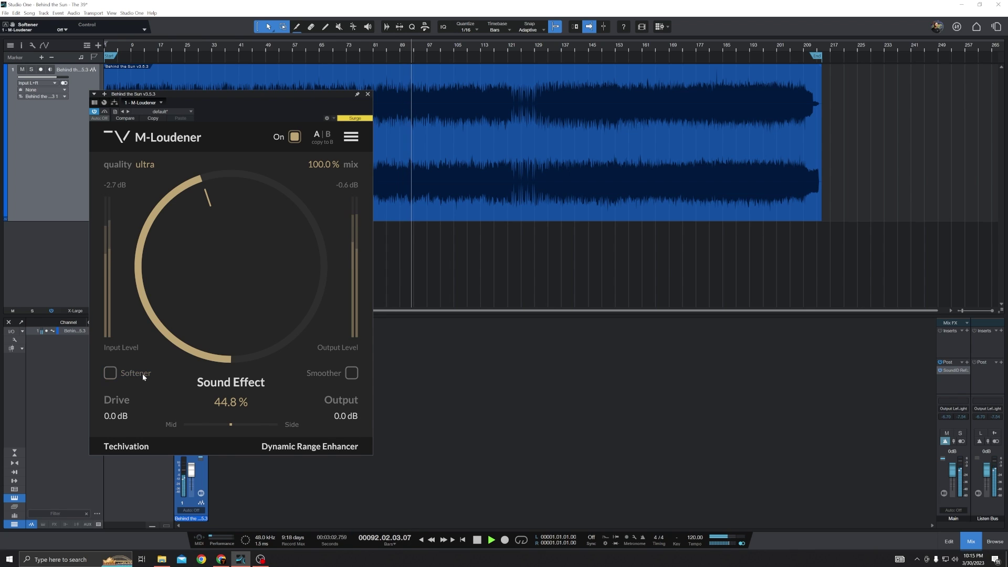
click(336, 376)
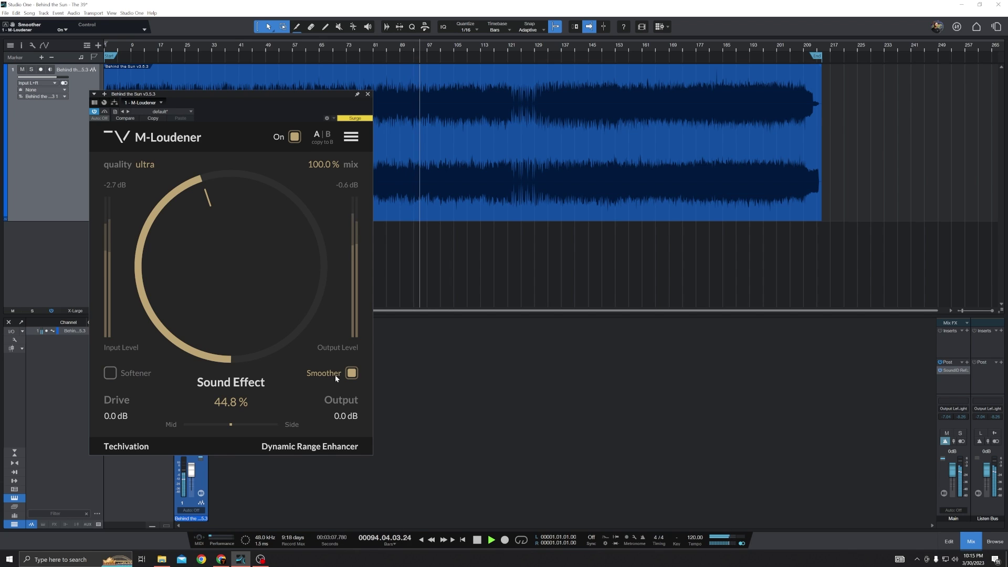
click(335, 375)
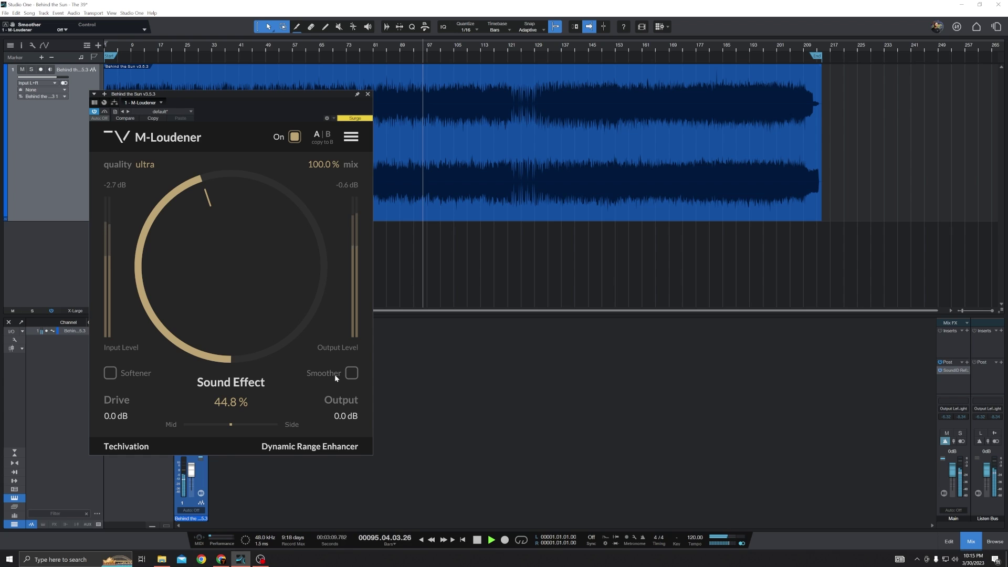
Enable Smoother and Softener together, and compare their combined sound with the plug-in bypassed.
click(335, 374)
click(110, 373)
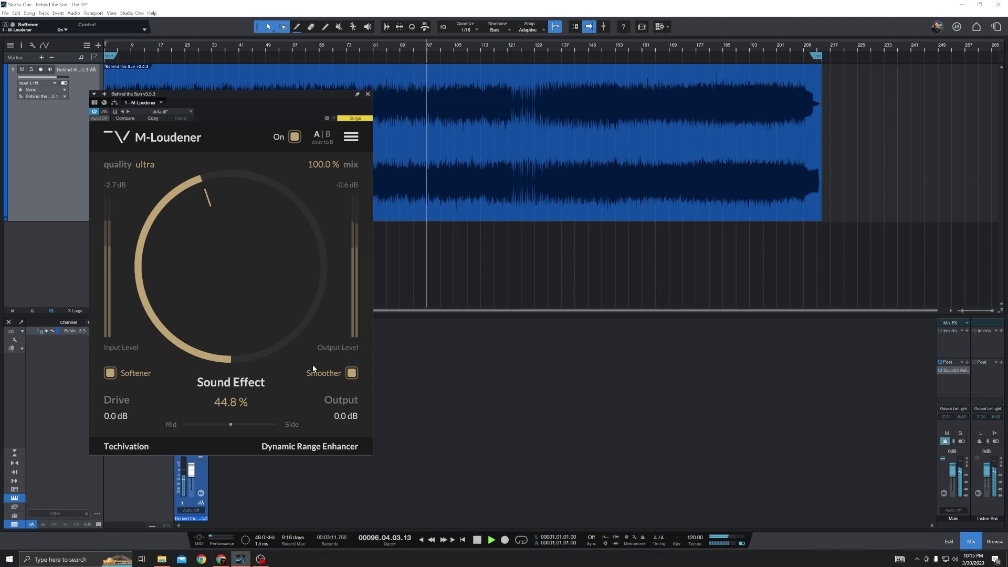
click(295, 137)
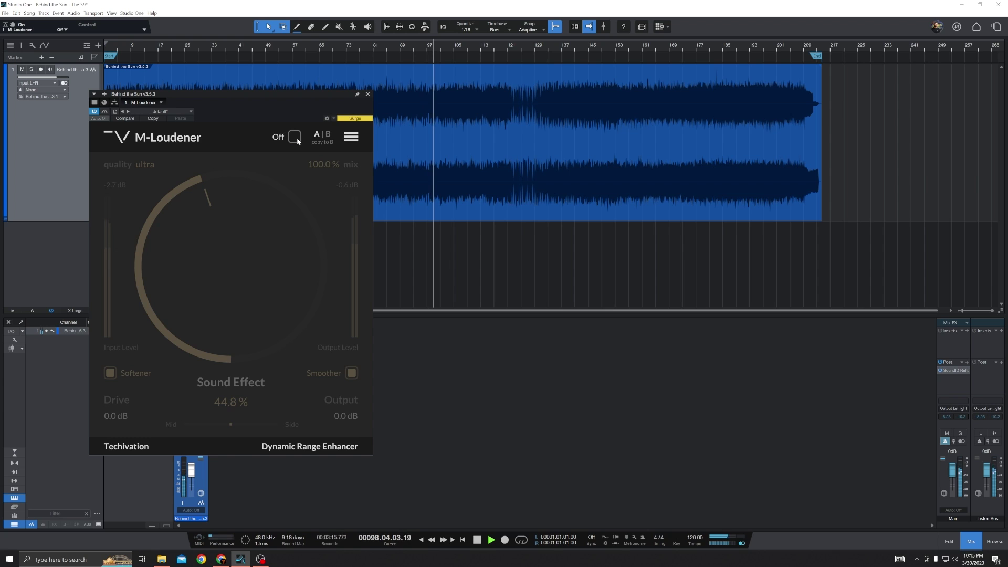
click(295, 137)
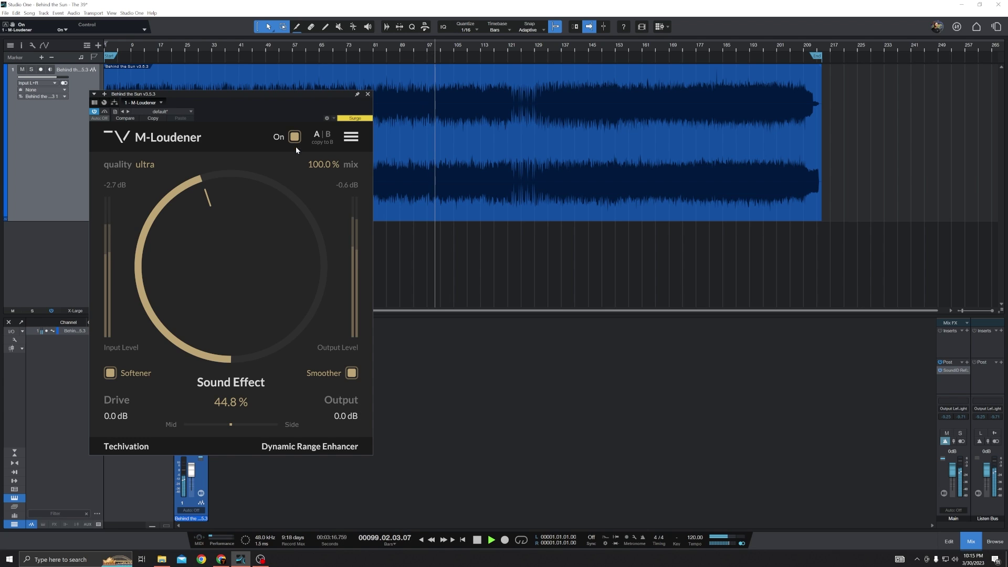
Toggle the Smoother to compare its effect, leaving both Smoother and Softener disabled.
click(305, 377)
click(306, 376)
click(305, 375)
click(150, 374)
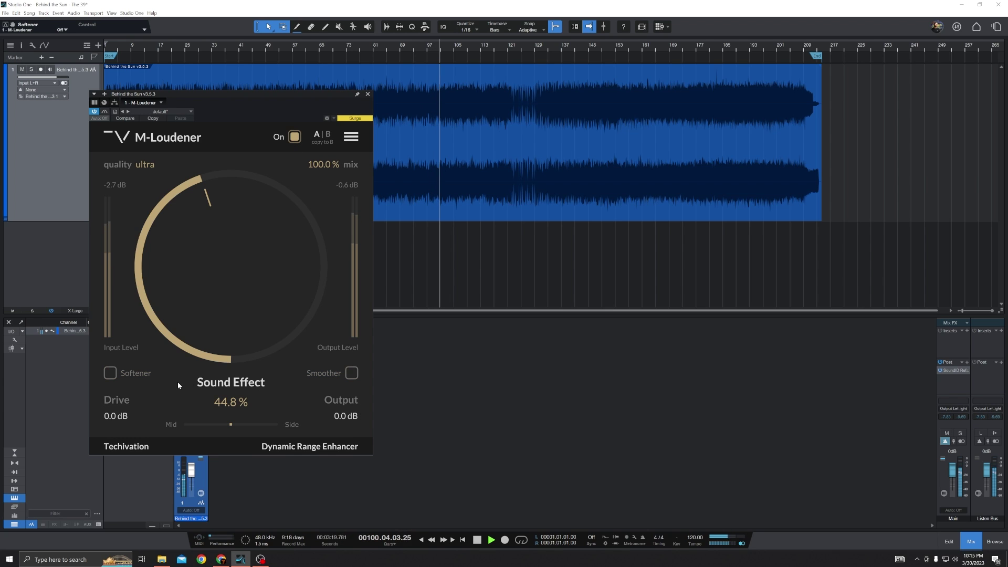
Set the Drive to 0.9 dB and compare the playback with M-Loudener bypassed and active.
mouse_move(124, 416)
mouse_down()
mouse_move(124, 369)
mouse_move(124, 419)
mouse_up()
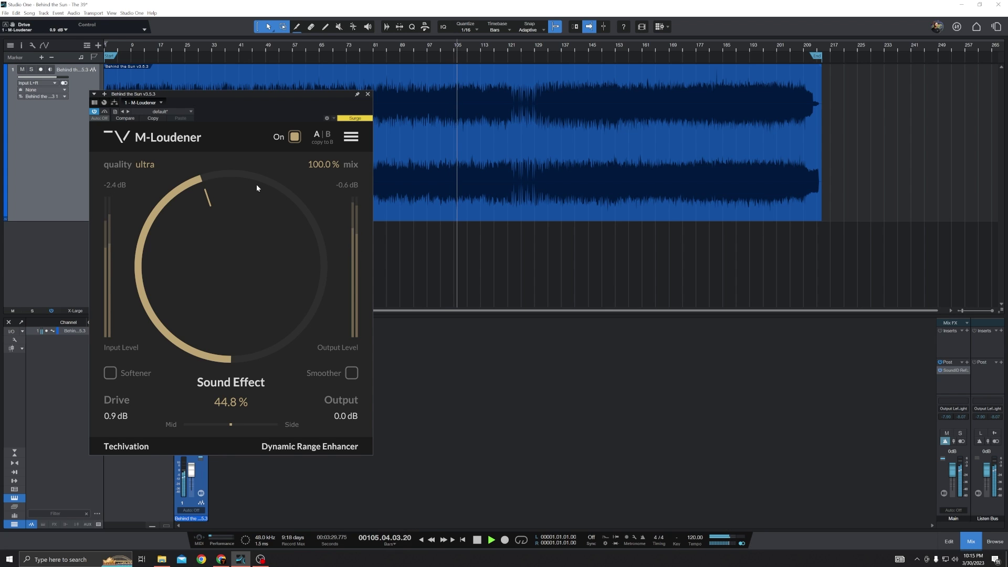
click(296, 137)
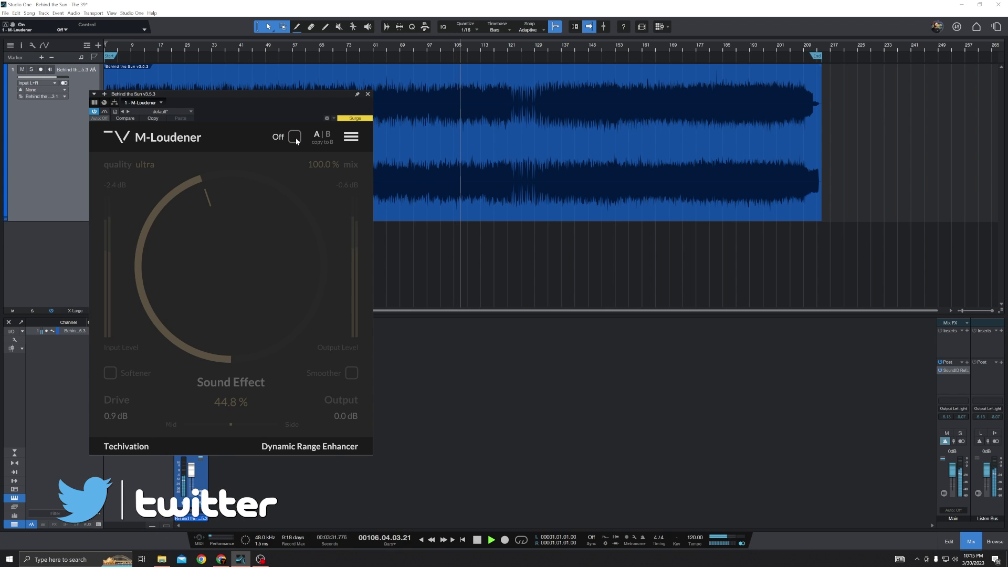
click(295, 137)
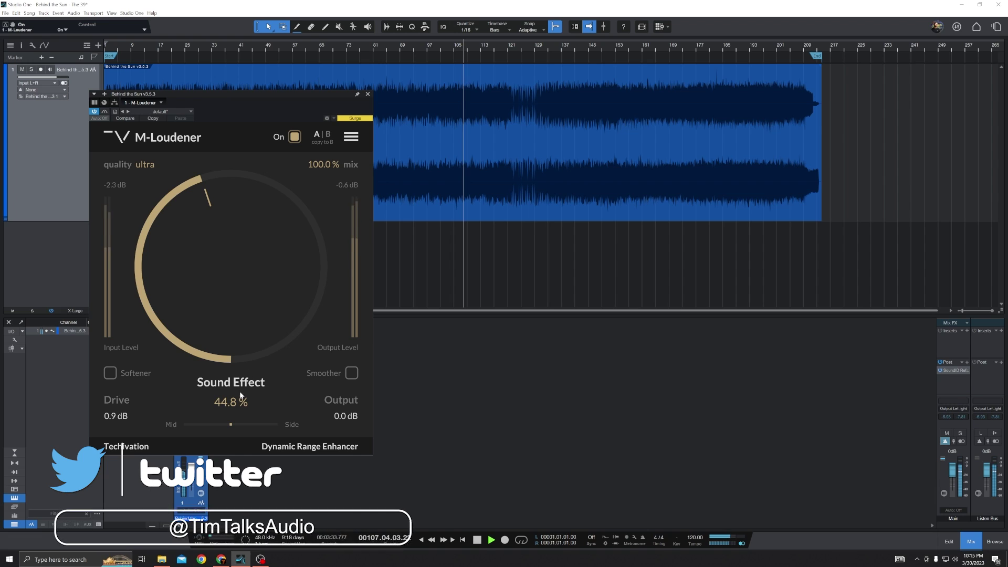
Shift the Mid/Side balance slightly toward Side, and compare the playback with M-Loudener bypassed and active.
mouse_move(232, 426)
mouse_down()
mouse_move(278, 421)
mouse_move(185, 423)
mouse_move(253, 423)
mouse_move(239, 422)
mouse_up()
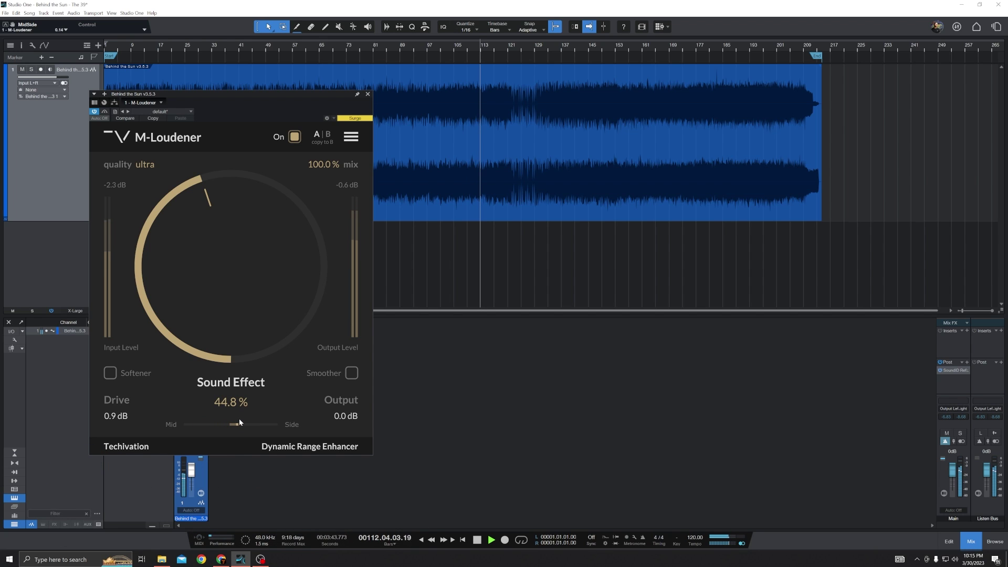
click(295, 138)
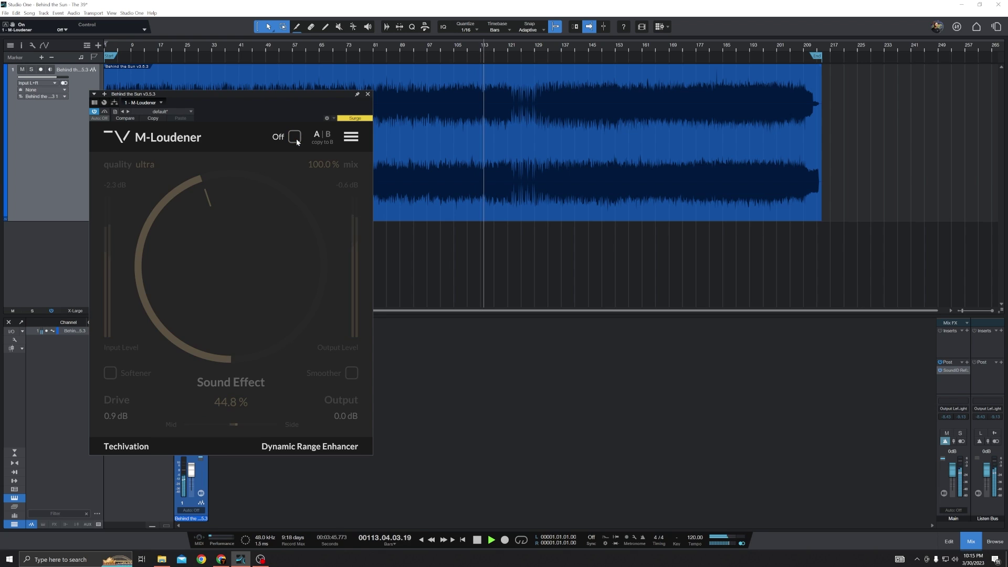
click(295, 138)
Set the Sound Effect to 93.6% and the mix to 38.9%, comparing the result with M-Loudener bypassed.
drag(240, 275, 251, 223)
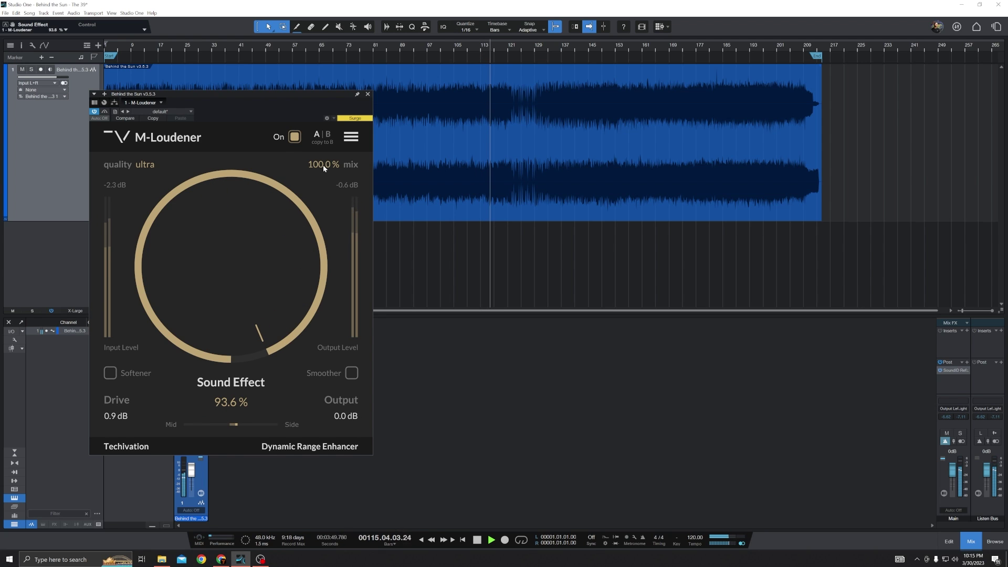
drag(323, 164, 319, 205)
click(294, 137)
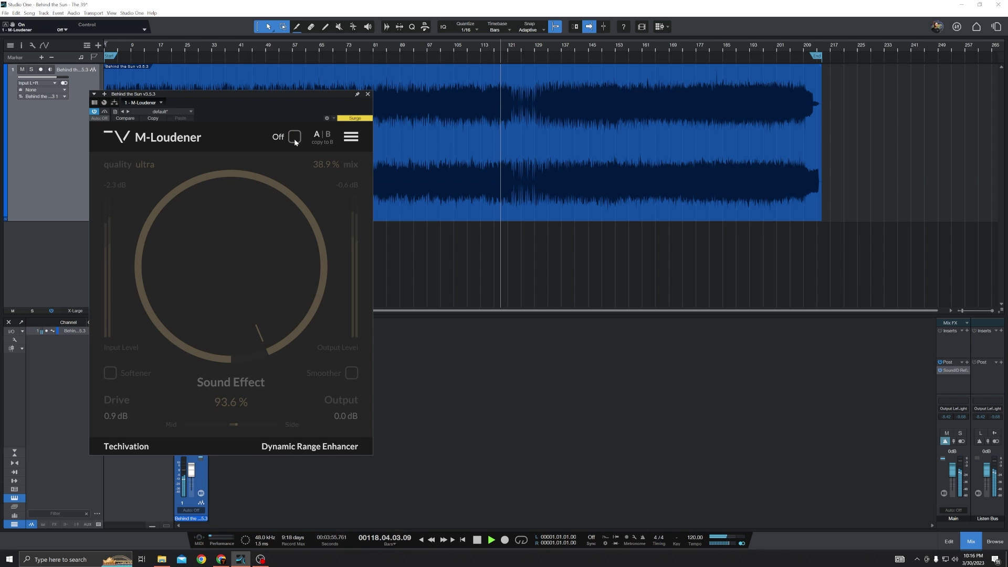
click(295, 137)
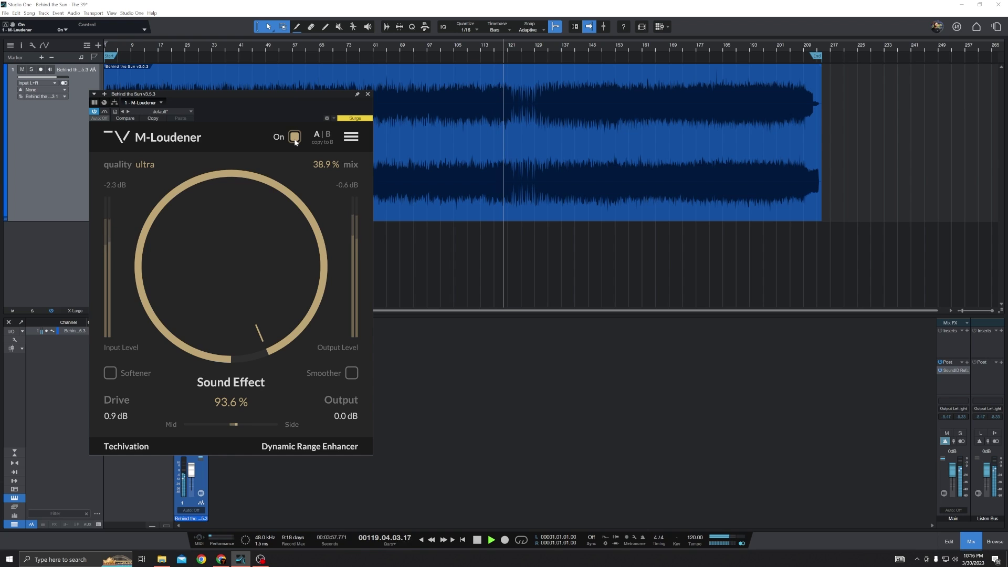
Enable the Smoother, compare the playback with M-Loudener bypassed and active, and restart playback from bar 80.
click(351, 373)
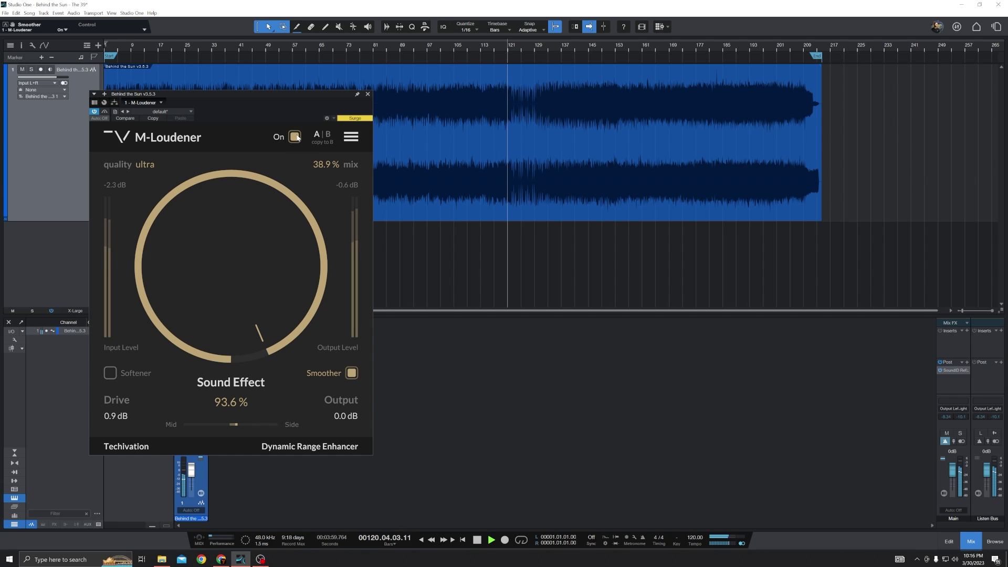
click(294, 137)
click(295, 137)
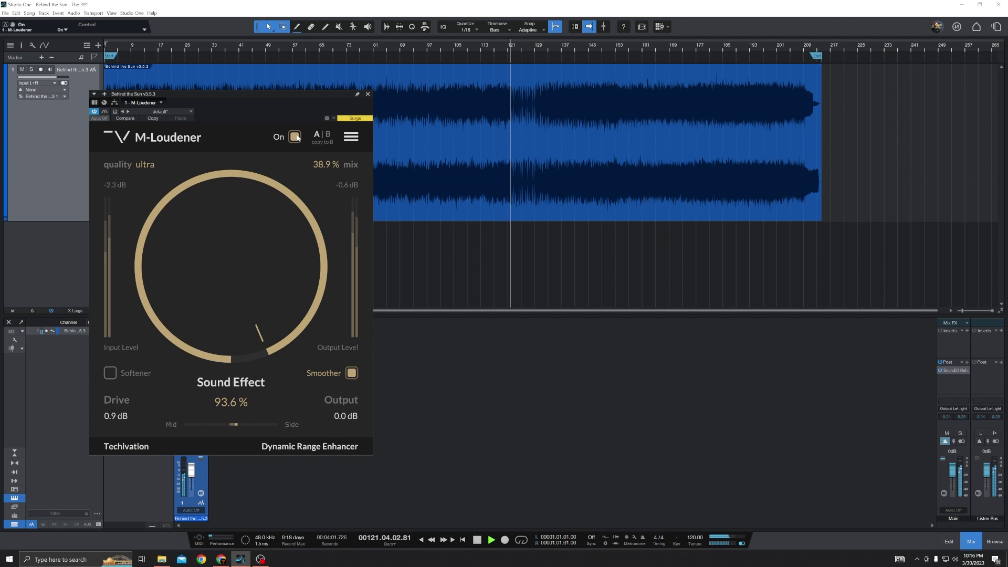
key(space)
key(space)
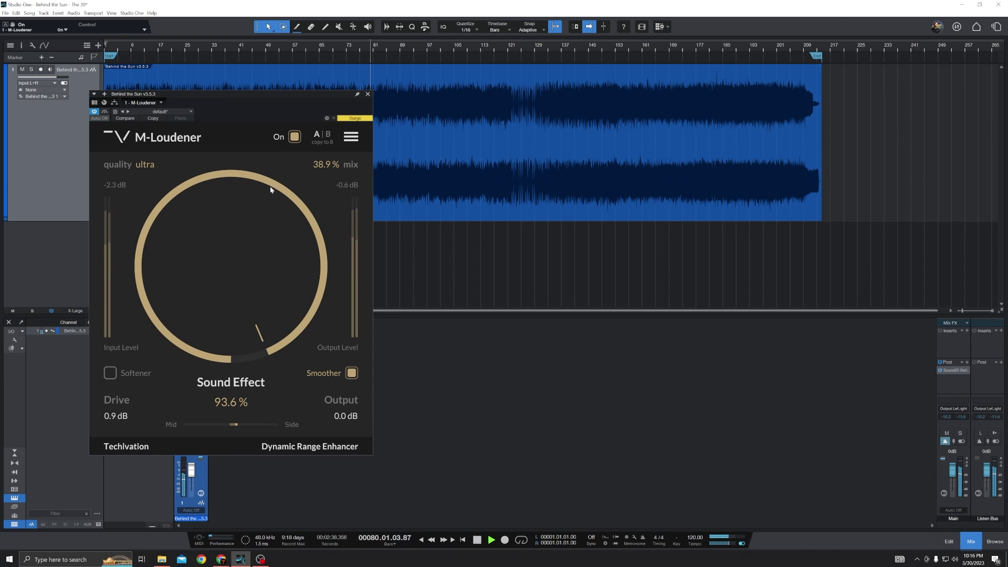
Set the Drive to 2.0 dB and the Sound Effect to 60.0%, with the Smoother disabled.
drag(270, 190, 253, 229)
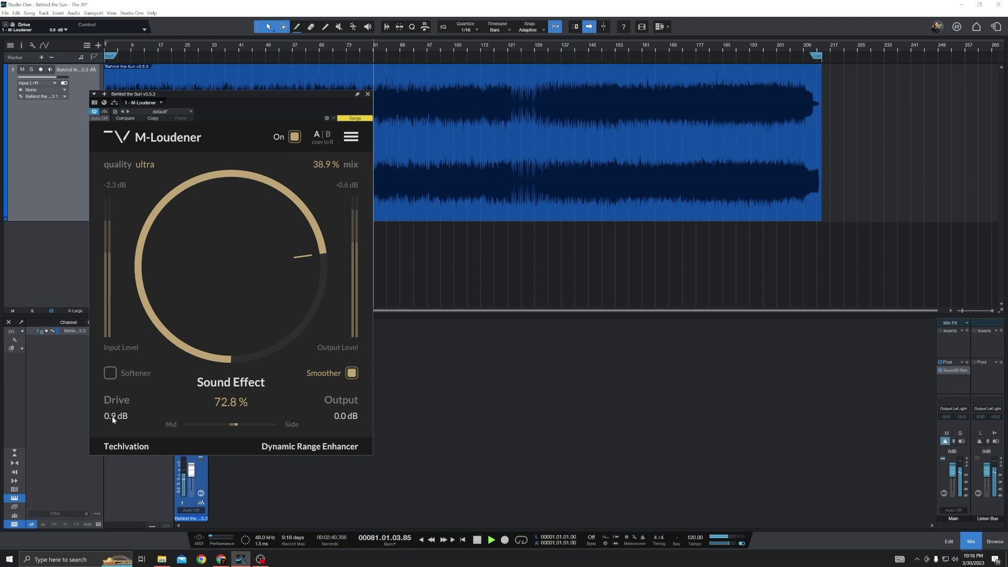
drag(113, 418, 347, 390)
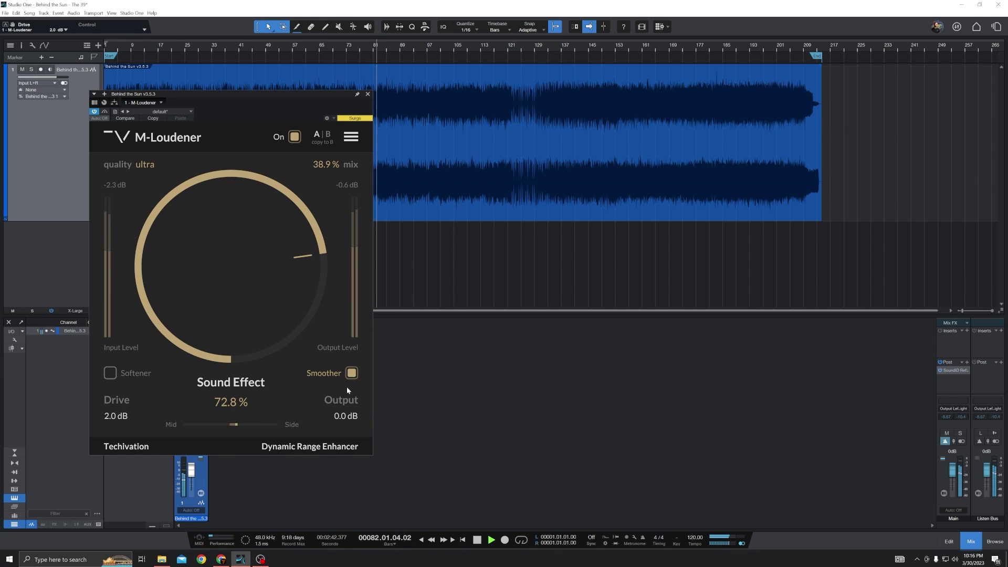
click(351, 373)
scroll(294, 281, down, 5)
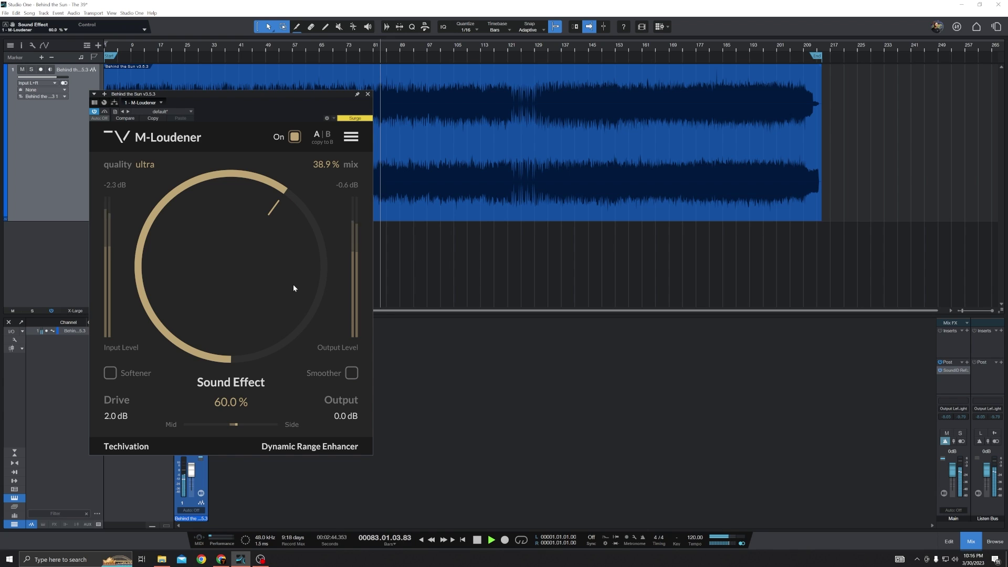
Move the Mid/Side balance back toward the centre and raise the mix to 100%, comparing the playback with M-Loudener bypassed.
drag(241, 424, 238, 425)
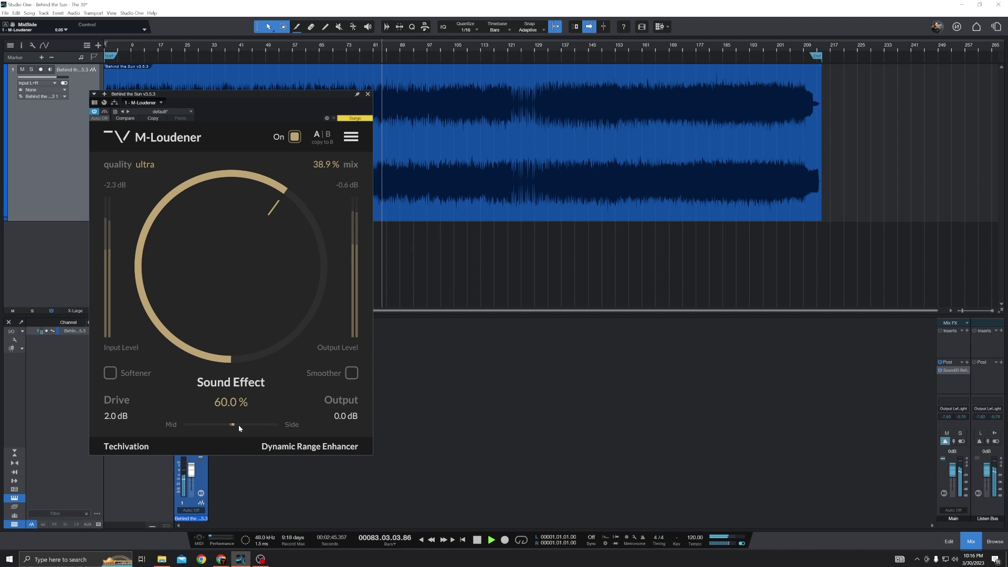
click(295, 137)
click(295, 137)
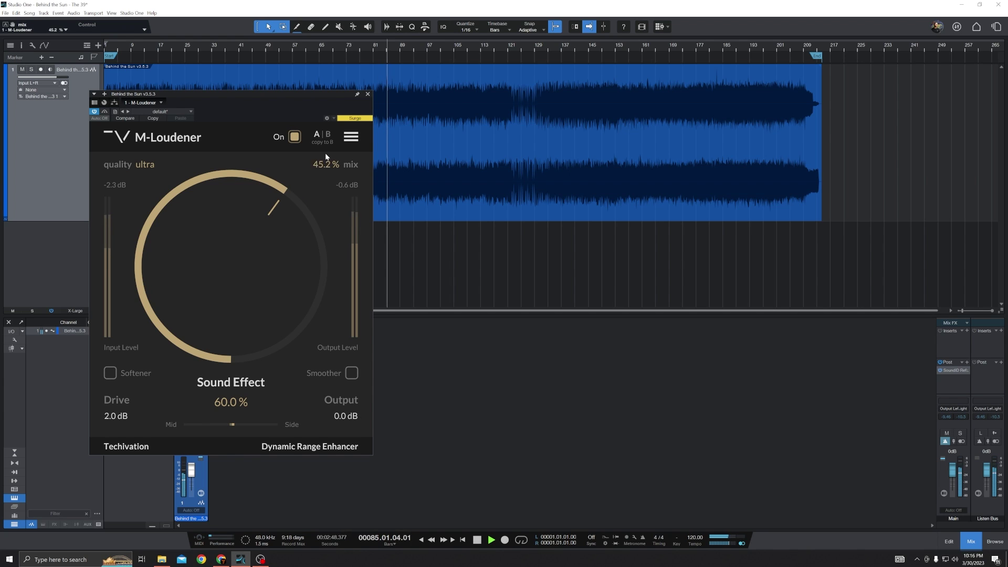
click(291, 137)
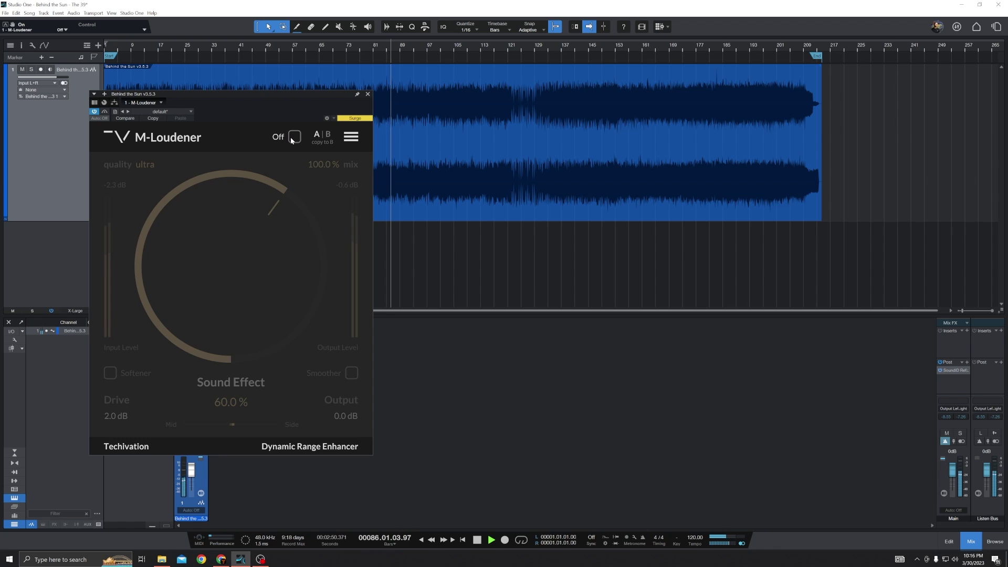
click(291, 137)
Set the mix to 76.3% and compare the playback with M-Loudener bypassed and active.
drag(329, 169, 327, 177)
scroll(317, 167, down, 10)
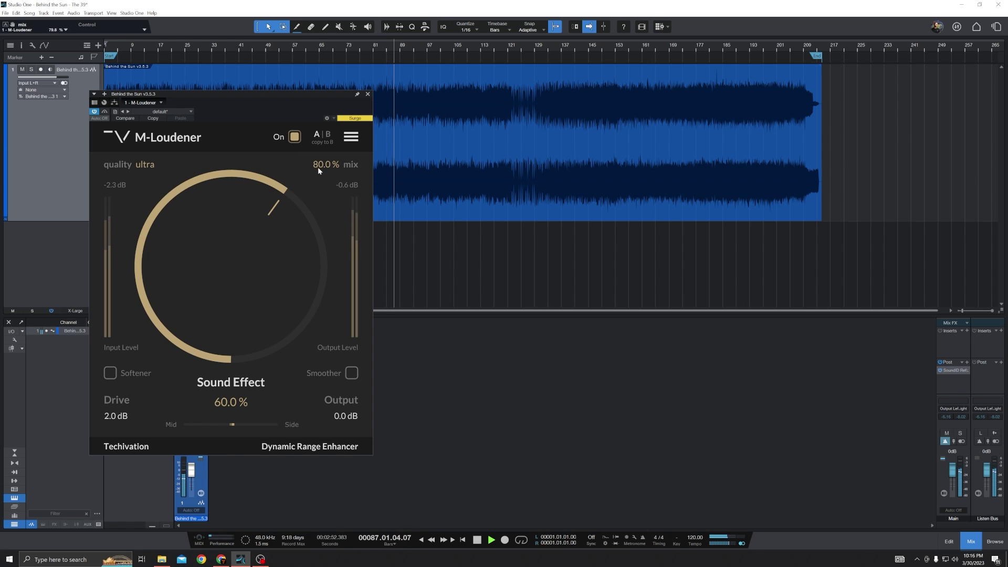
click(292, 139)
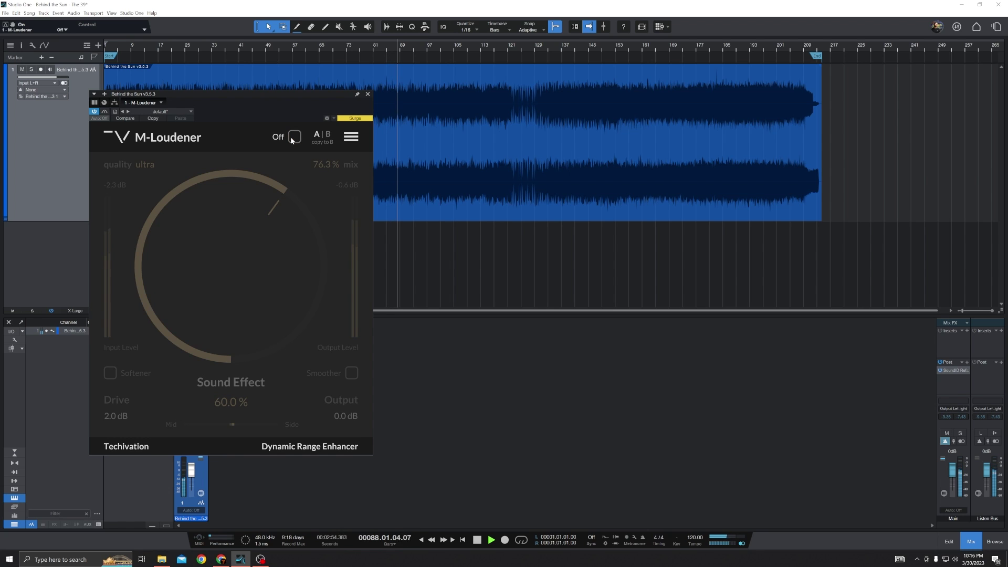
click(292, 138)
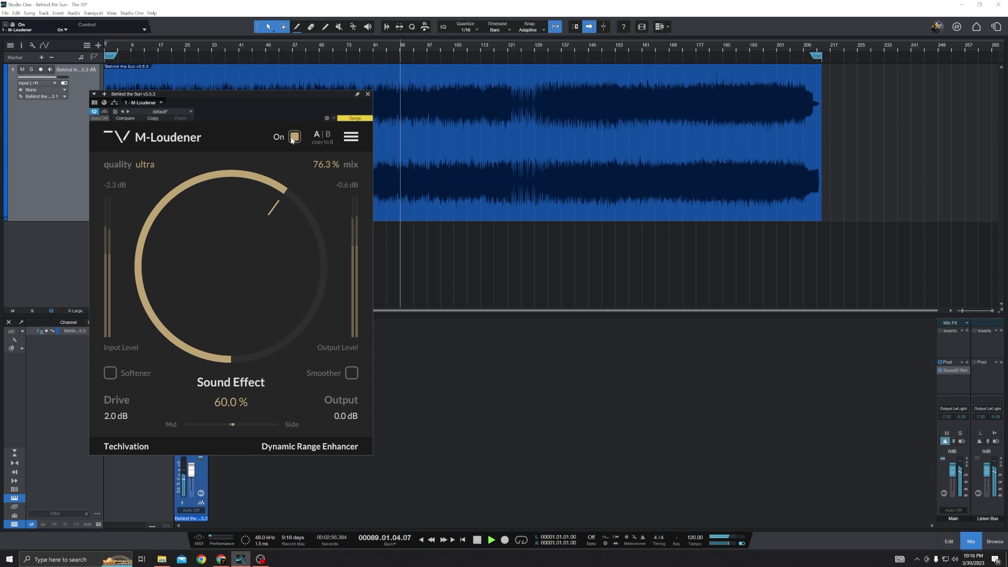
click(292, 142)
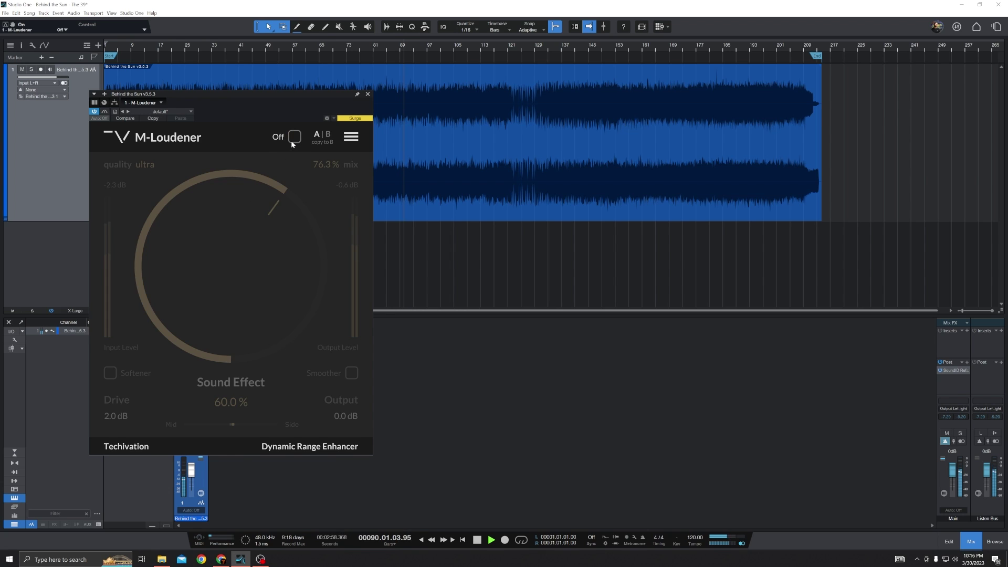
click(293, 139)
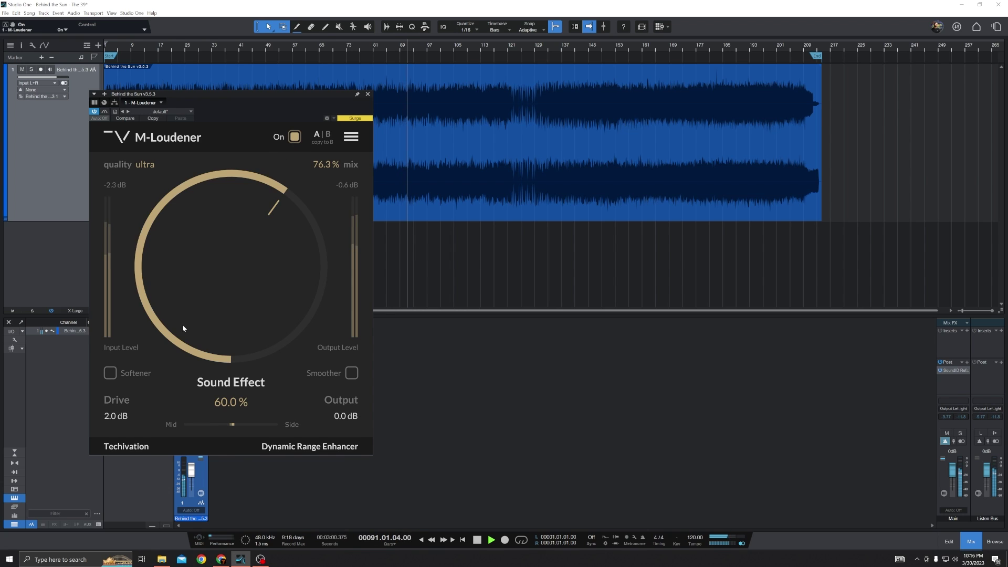
Audition the Softener against the bypassed sound, leaving the Softener disabled.
click(144, 373)
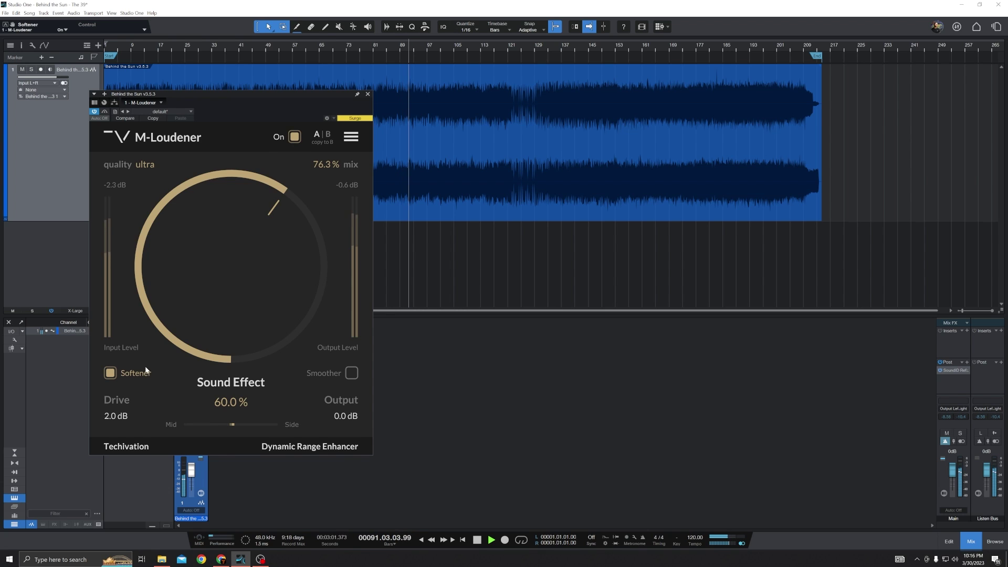
click(296, 136)
click(296, 136)
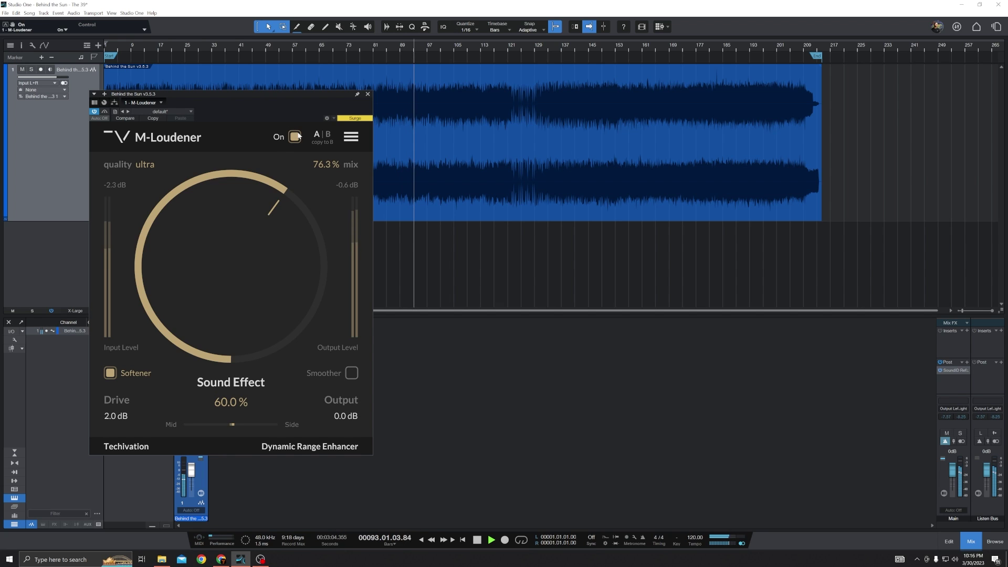
click(111, 373)
Audition the Smoother against the bypassed sound, then disable the Smoother and stop playback.
click(352, 373)
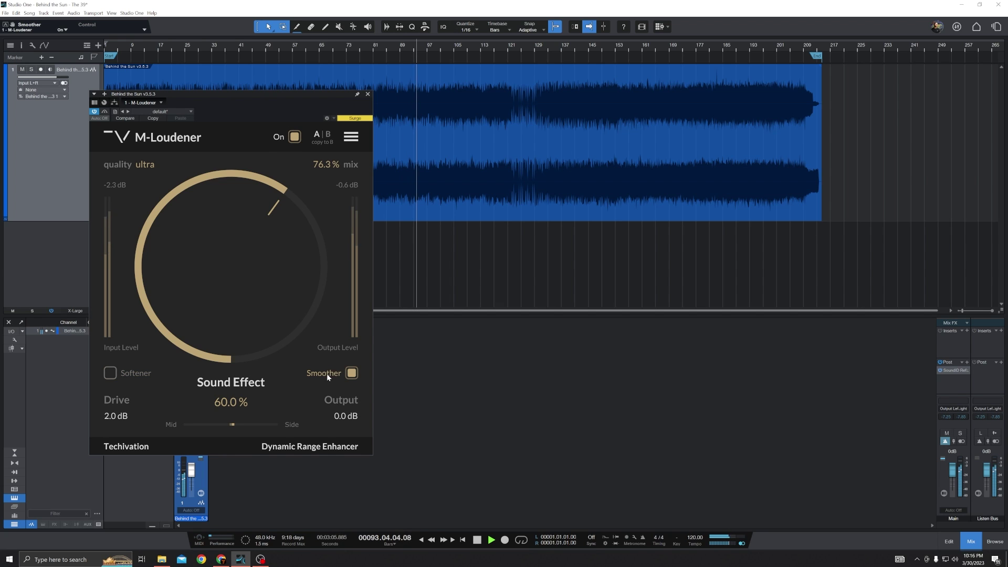
click(295, 140)
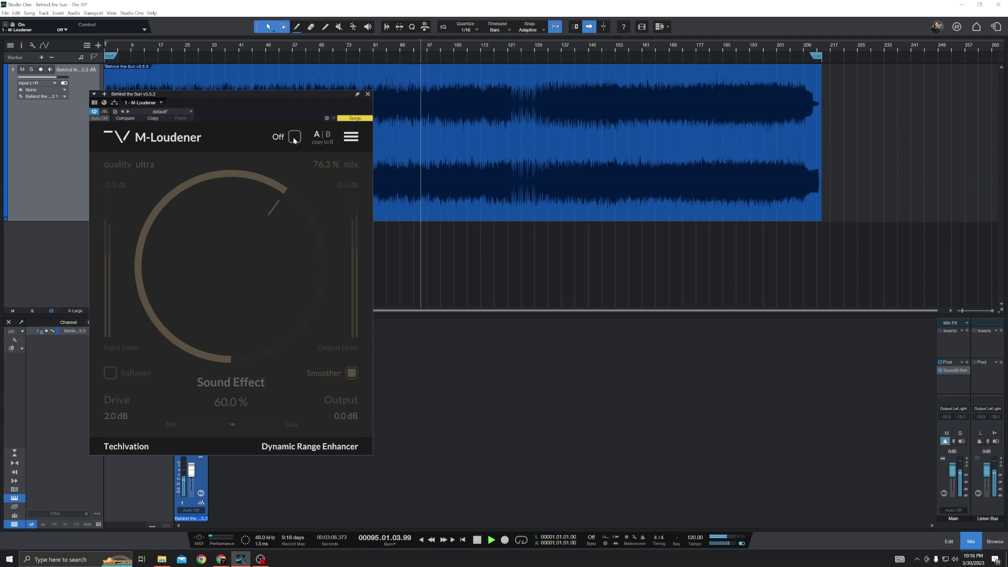
click(294, 138)
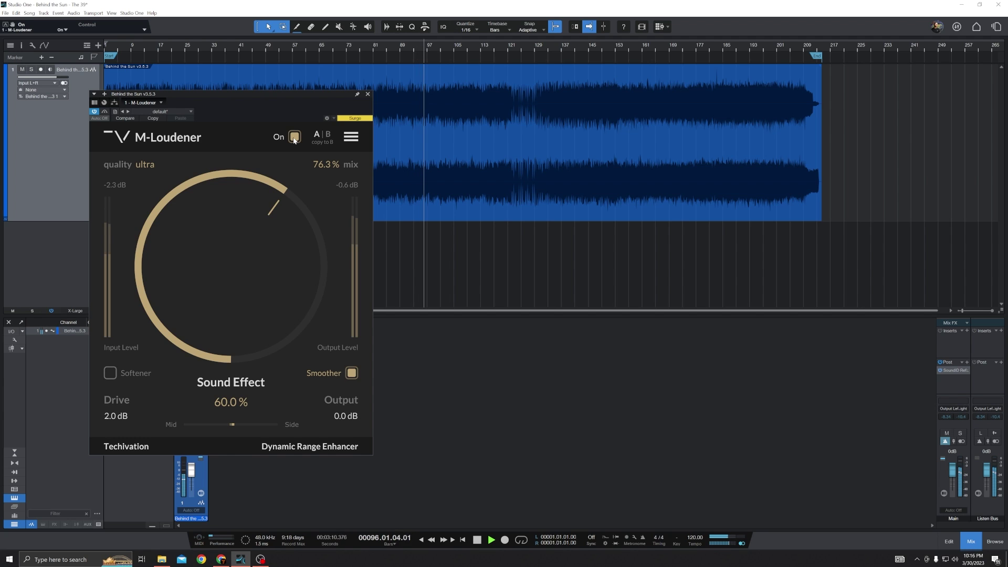
click(295, 139)
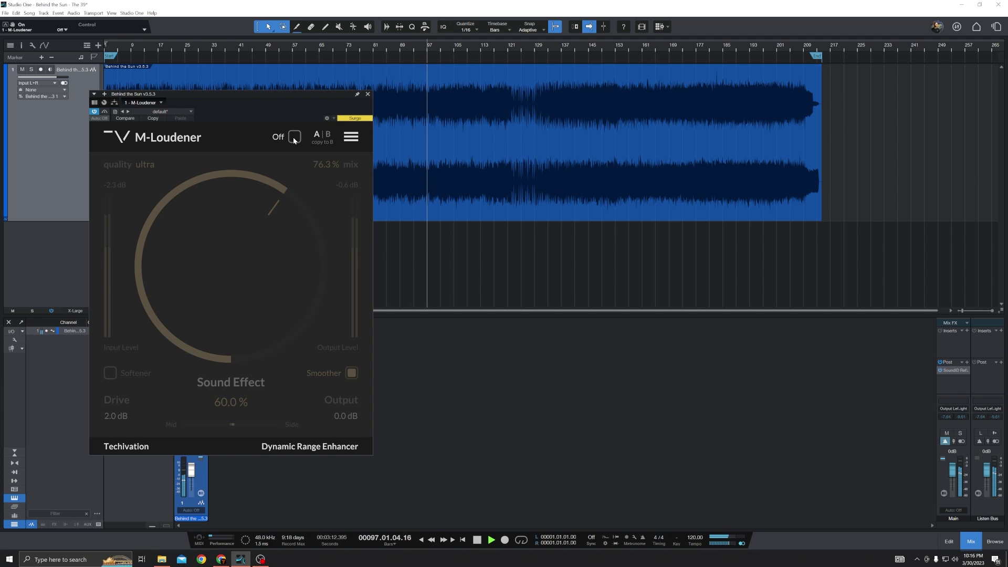
click(295, 139)
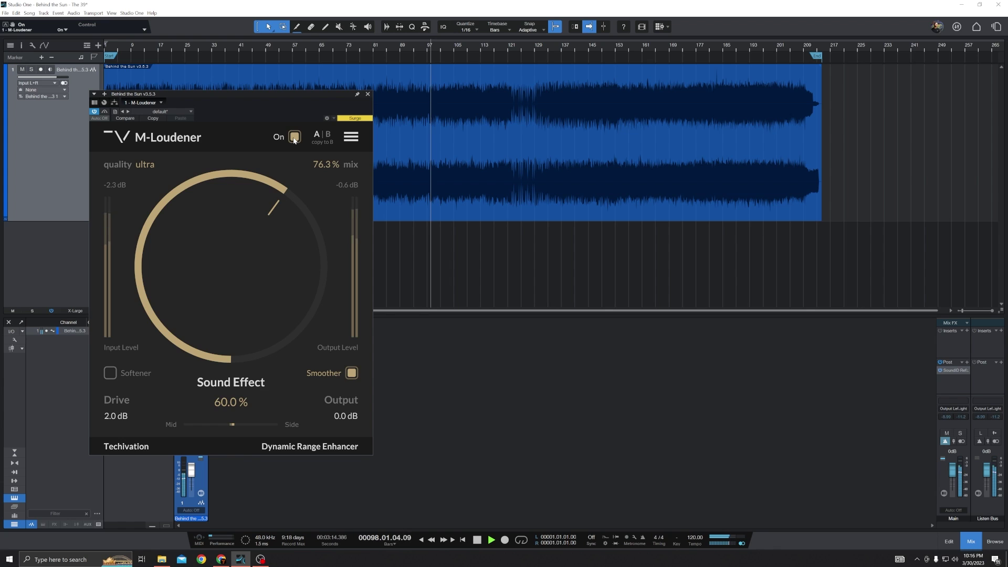
click(325, 371)
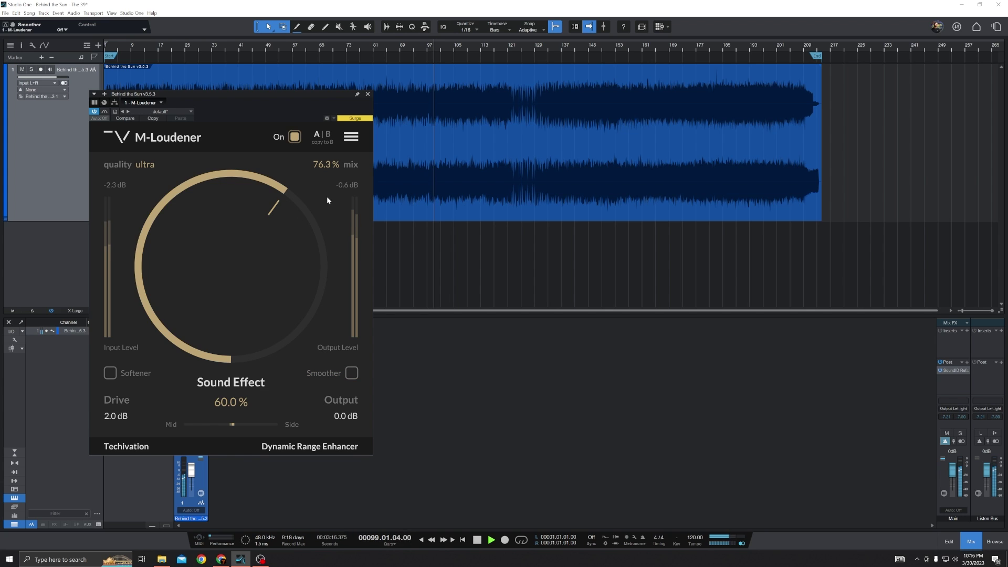
key(space)
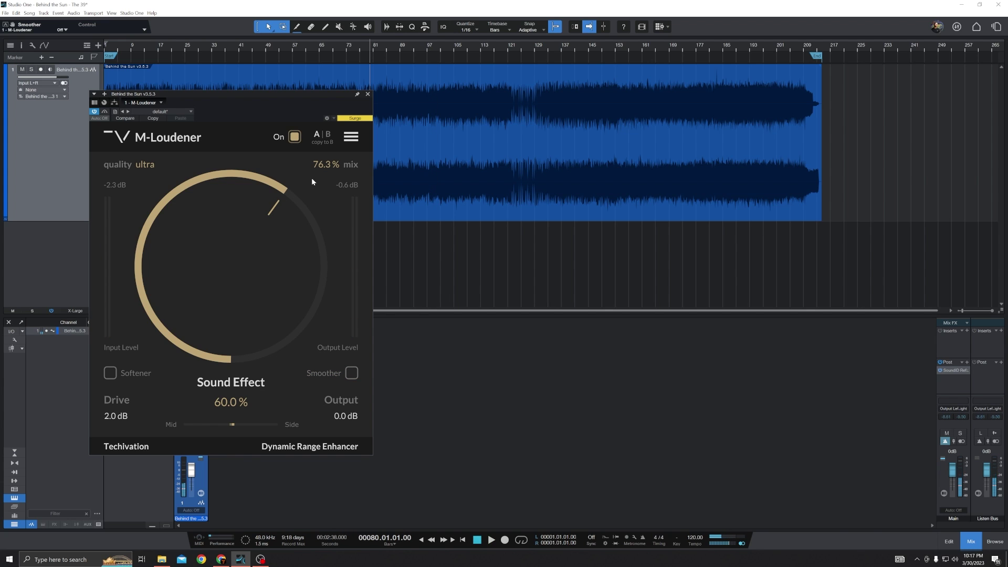